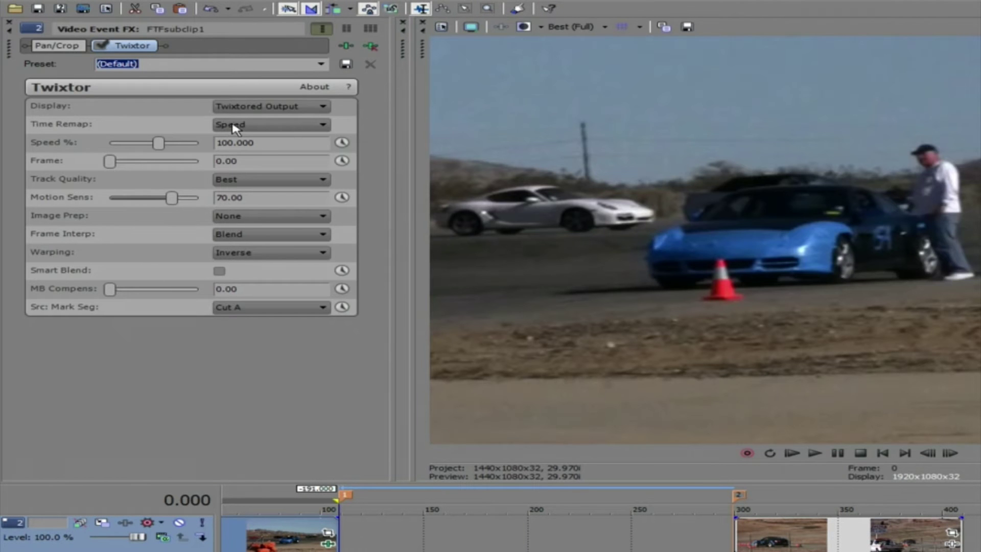
# Switch the first clip's Twixtor Time Remap from Speed to Frame Number.
pyautogui.click(252, 125)
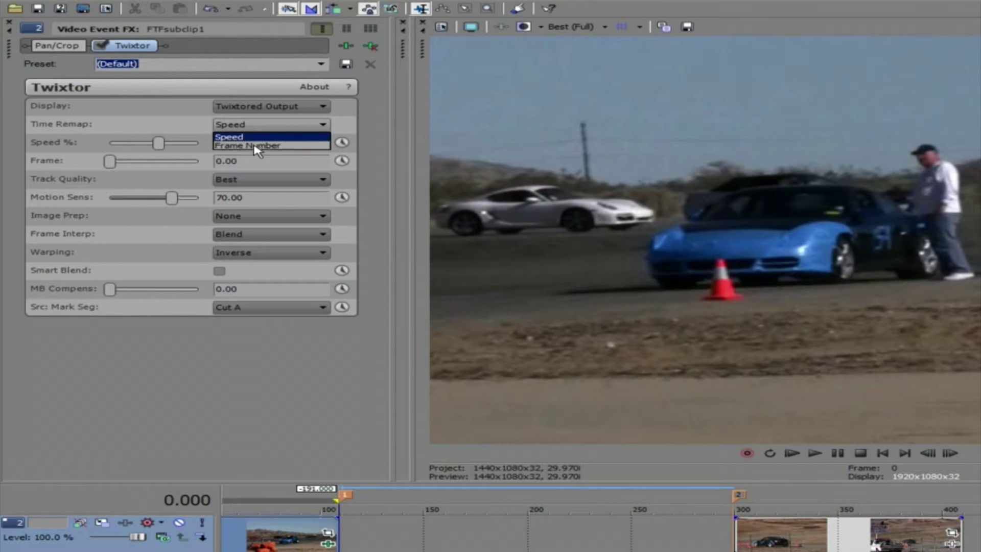
pyautogui.click(255, 146)
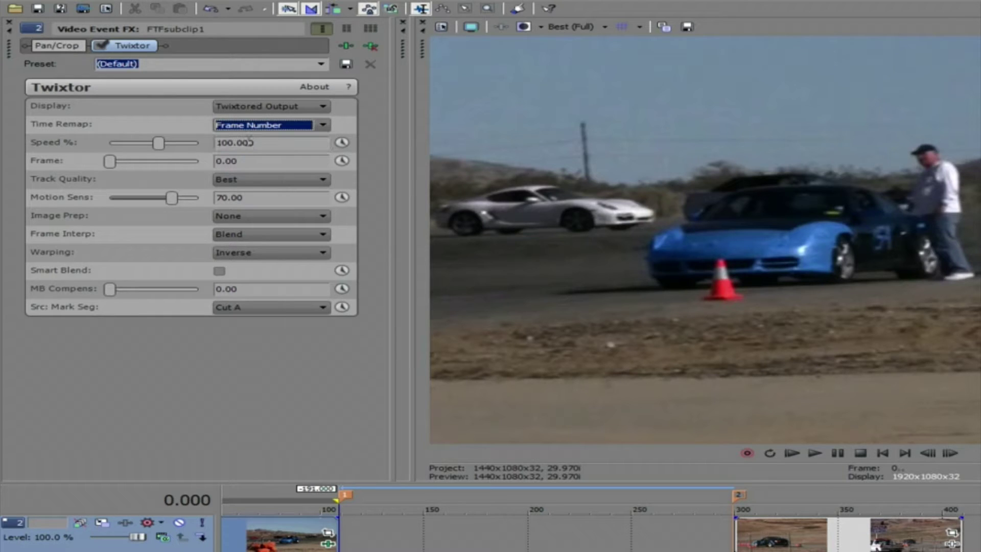
pyautogui.click(303, 125)
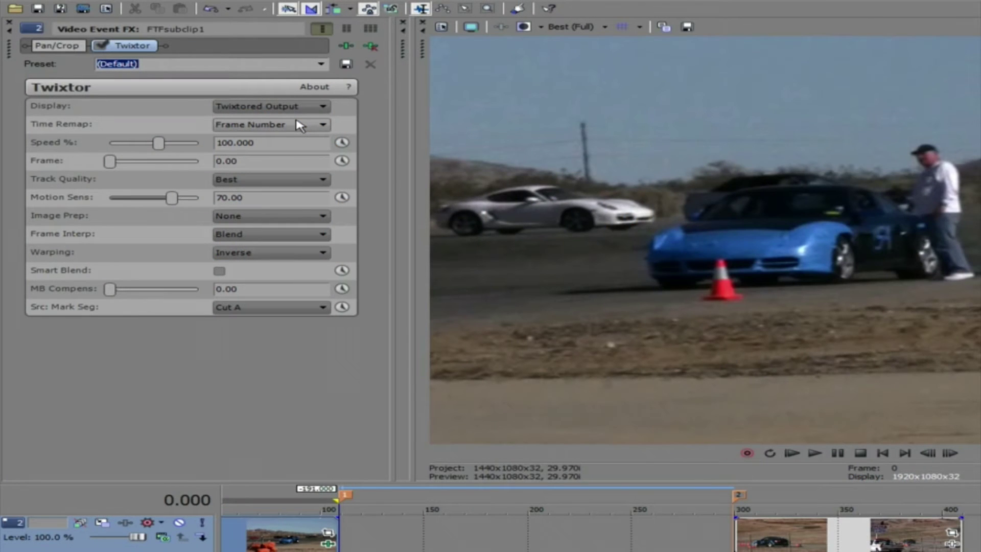
pyautogui.click(299, 125)
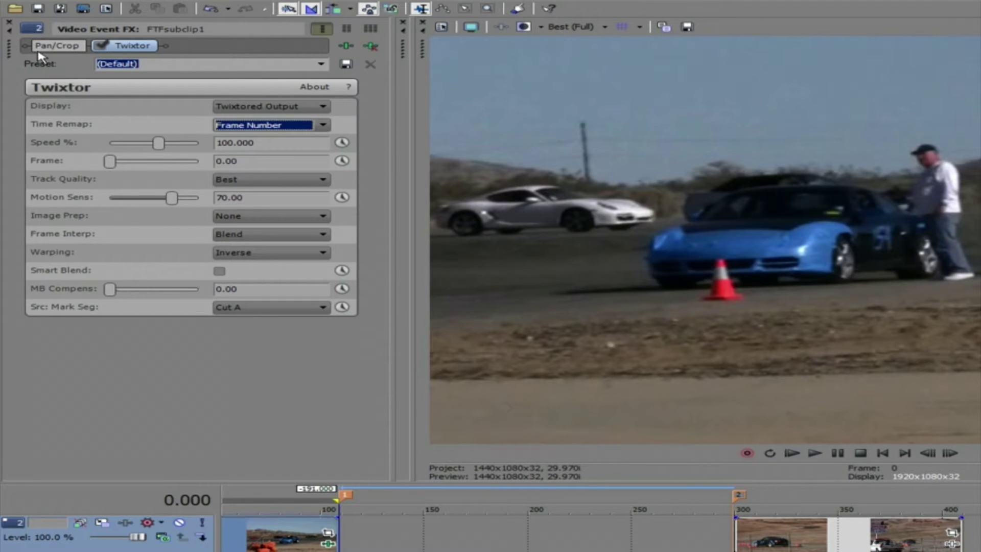
# Bring up Twixtor's Time Remap options in the 1280x720 two-clip project.
pyautogui.click(241, 125)
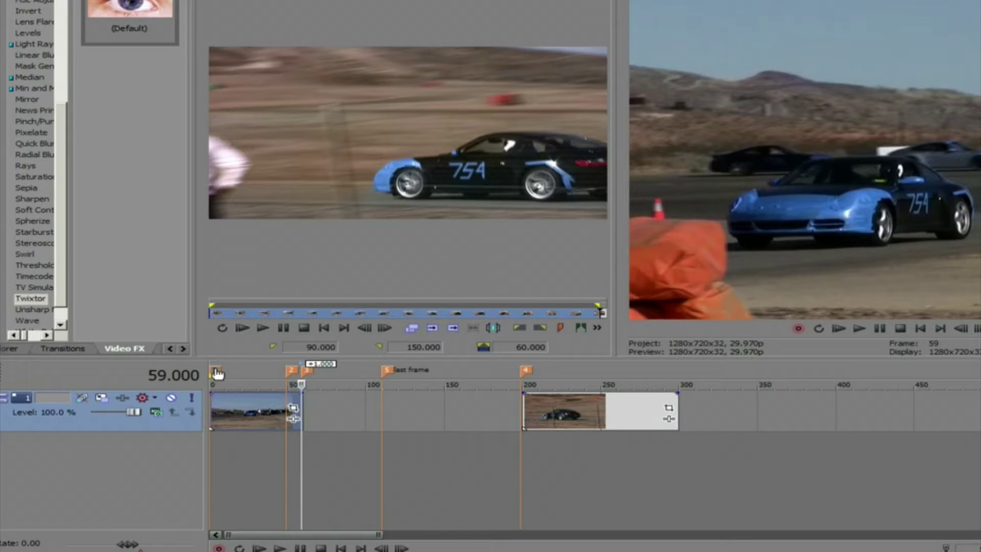
# Trim 11 frames off the first clip's end so it stops at frame 49.
pyautogui.click(216, 374)
pyautogui.click(309, 375)
pyautogui.moveTo(302, 398); pyautogui.dragTo(286, 398)
pyautogui.click(285, 384)
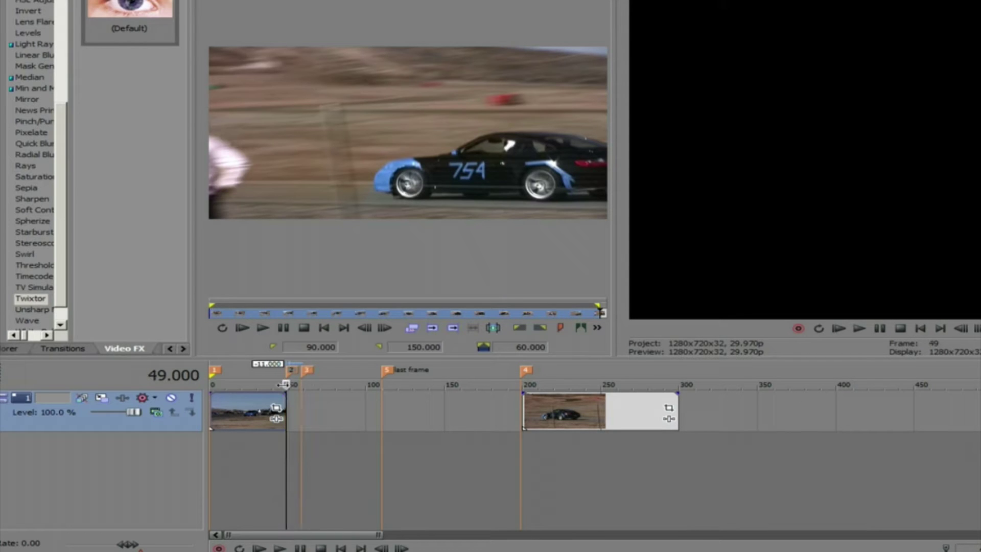
pyautogui.moveTo(286, 396); pyautogui.dragTo(286, 405)
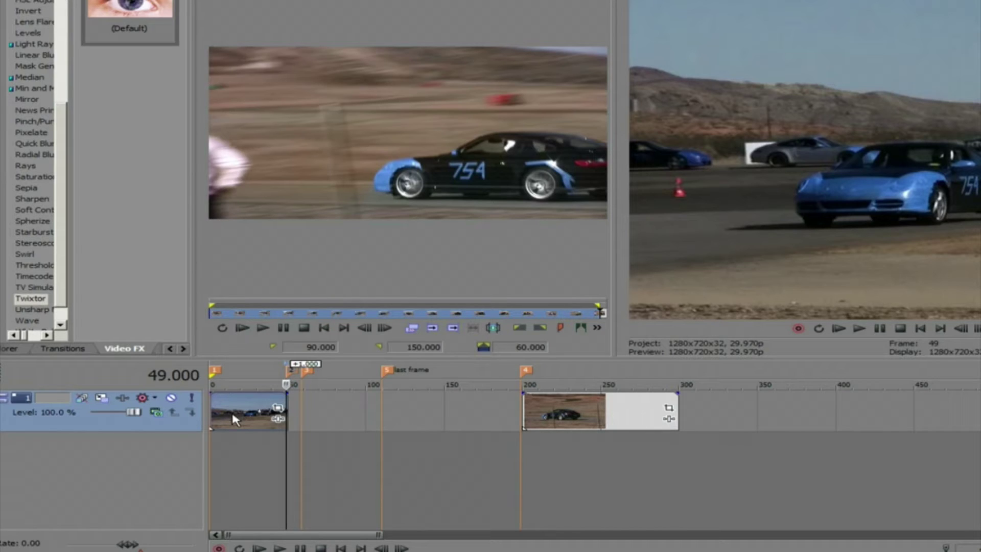
# Add Twixtor to the first clip as a Media FX from the Plug-In Chooser.
pyautogui.rightClick(246, 403)
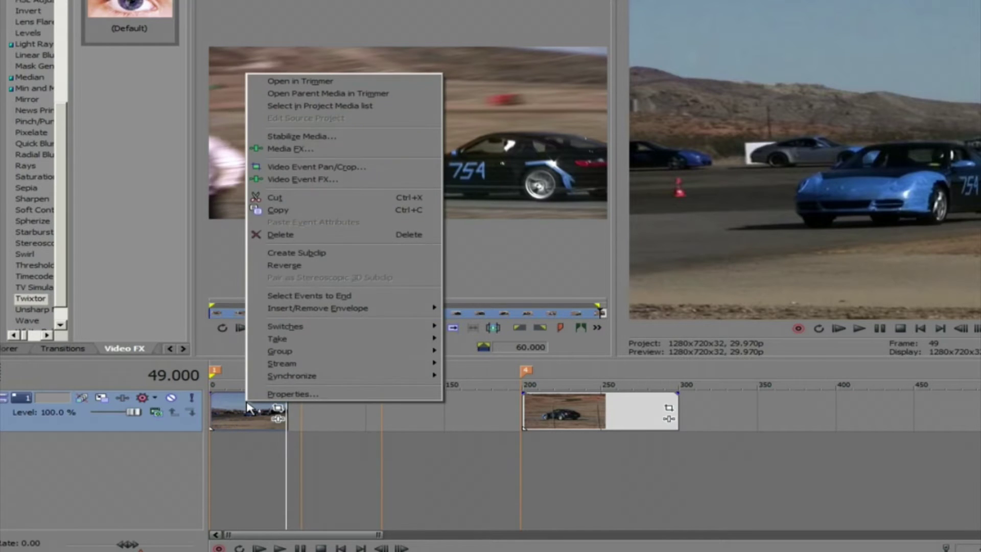
pyautogui.click(309, 150)
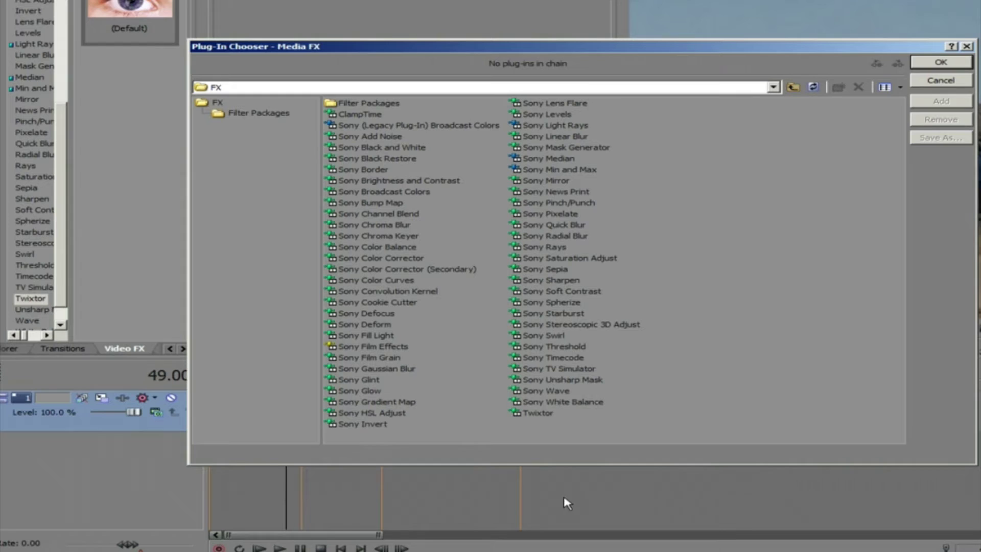
pyautogui.click(543, 413)
pyautogui.doubleClick(543, 413)
pyautogui.click(940, 62)
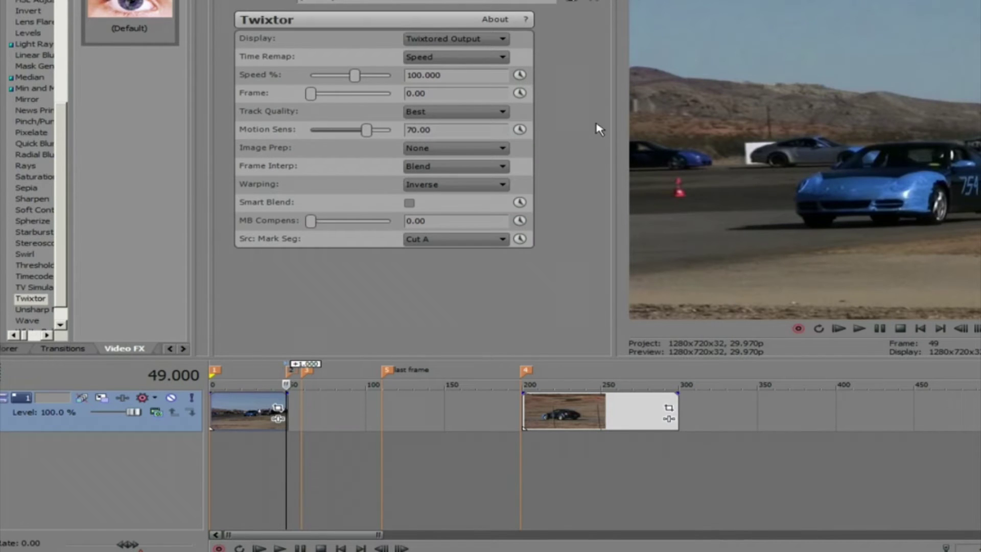
# Set Twixtor's Time Remap to Frame Number and enable keyframing on the Frame parameter.
pyautogui.click(494, 58)
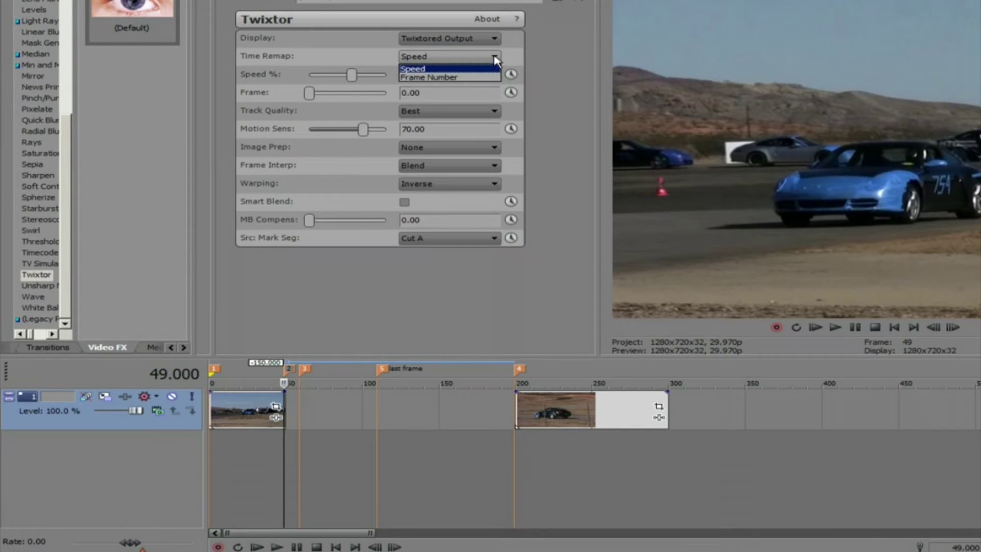
pyautogui.click(452, 78)
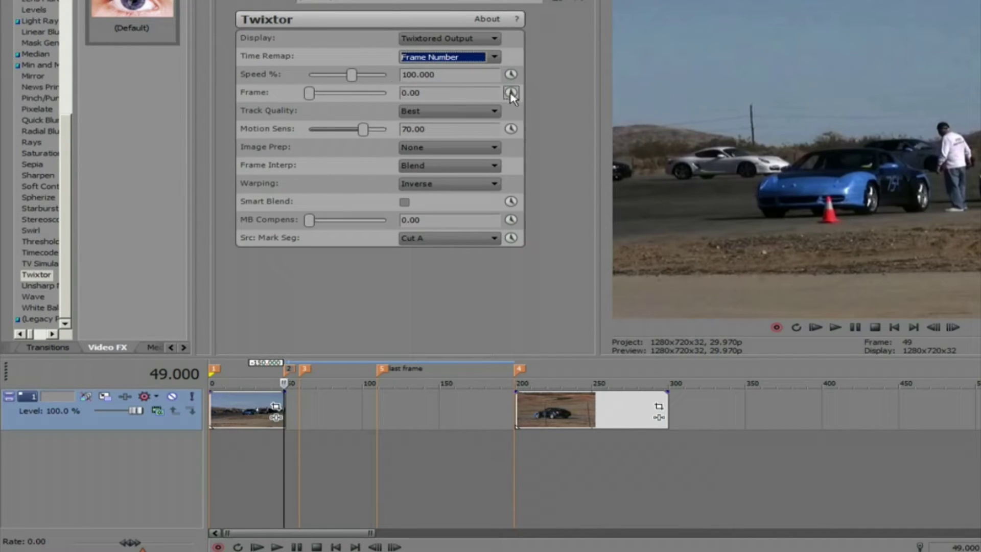
pyautogui.click(510, 92)
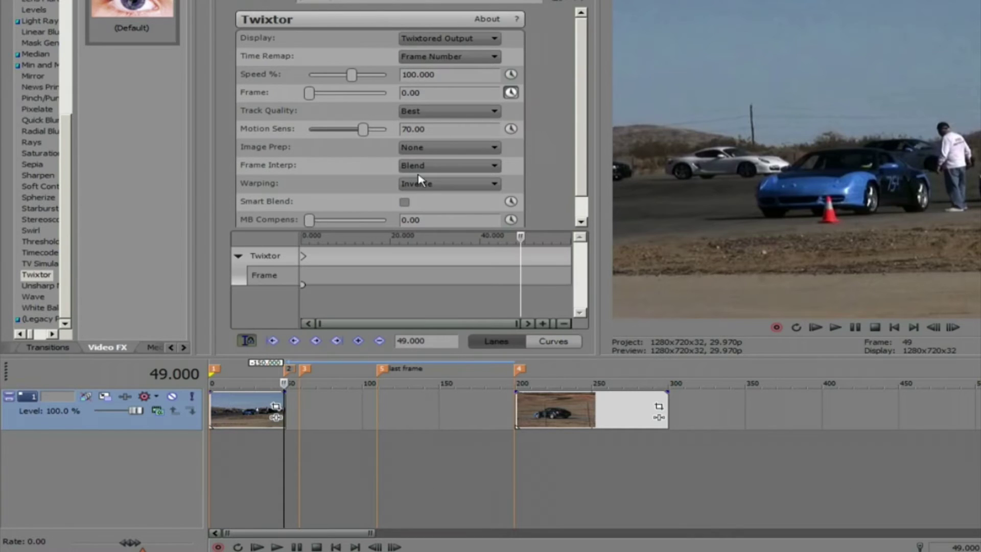
# Keyframe Frame at 0.00 at the clip start and 59.00 at frame 49.
pyautogui.click(213, 371)
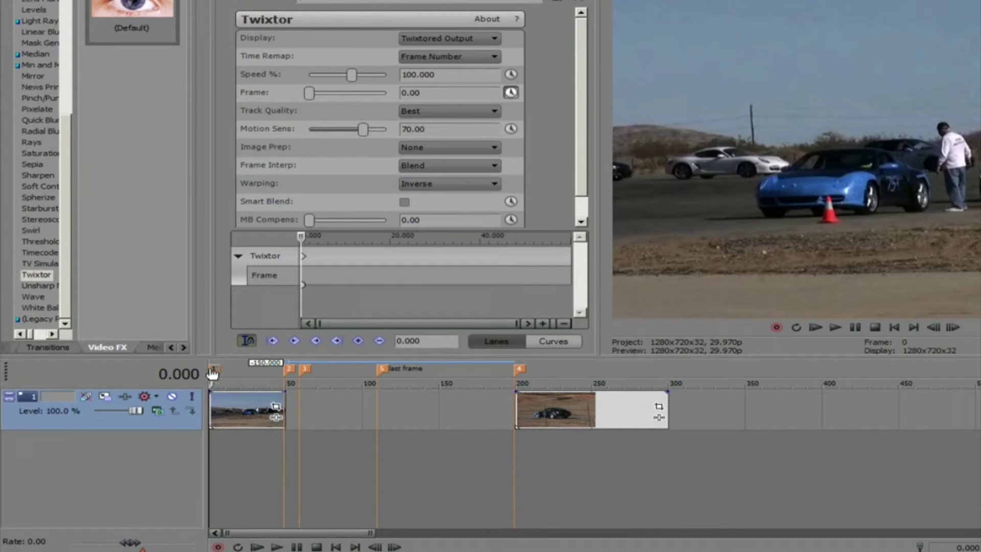
pyautogui.doubleClick(422, 91)
pyautogui.click(289, 369)
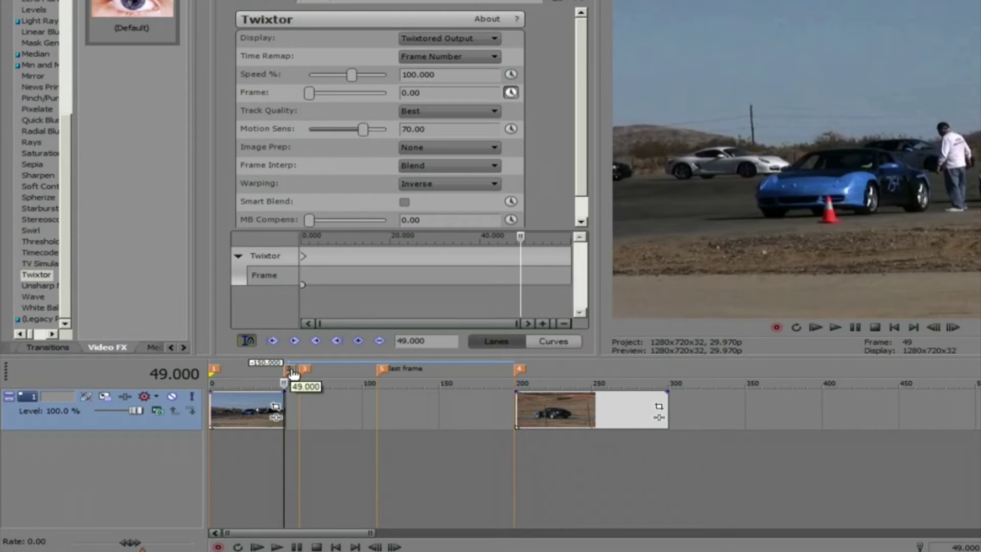
pyautogui.doubleClick(426, 92)
pyautogui.write('59')
pyautogui.press('Return')
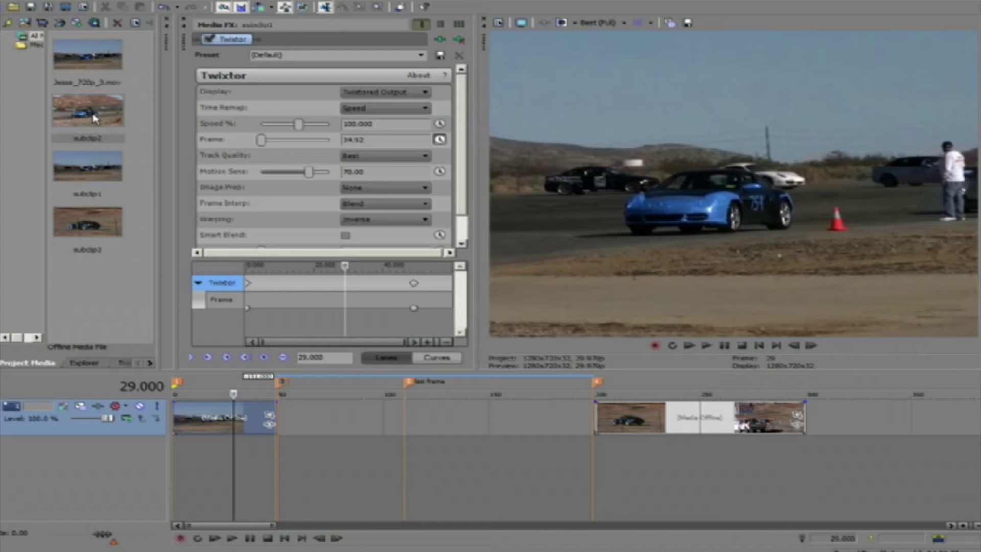
# Place subclip2 right after the first clip, starting at frame 50.
pyautogui.moveTo(93, 119); pyautogui.dragTo(282, 415)
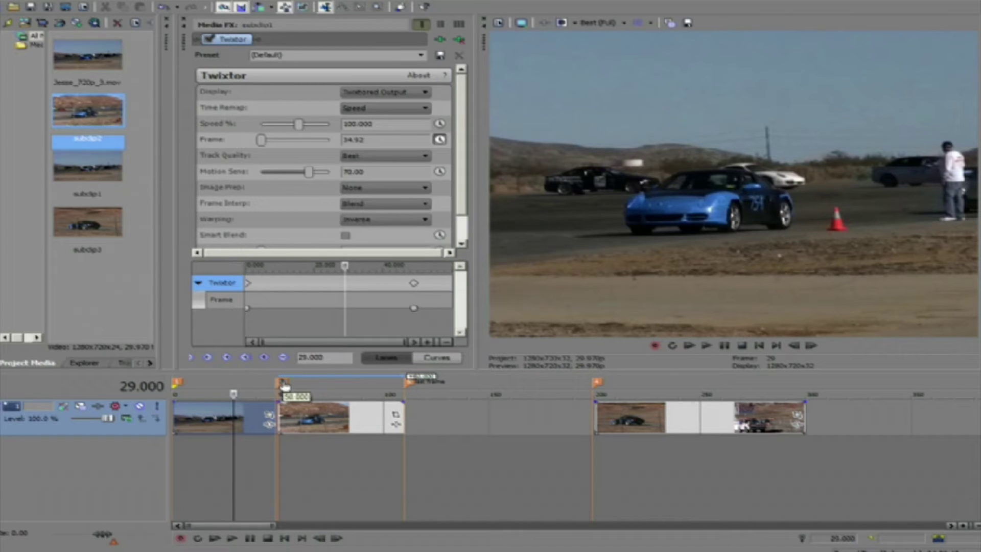
pyautogui.click(285, 386)
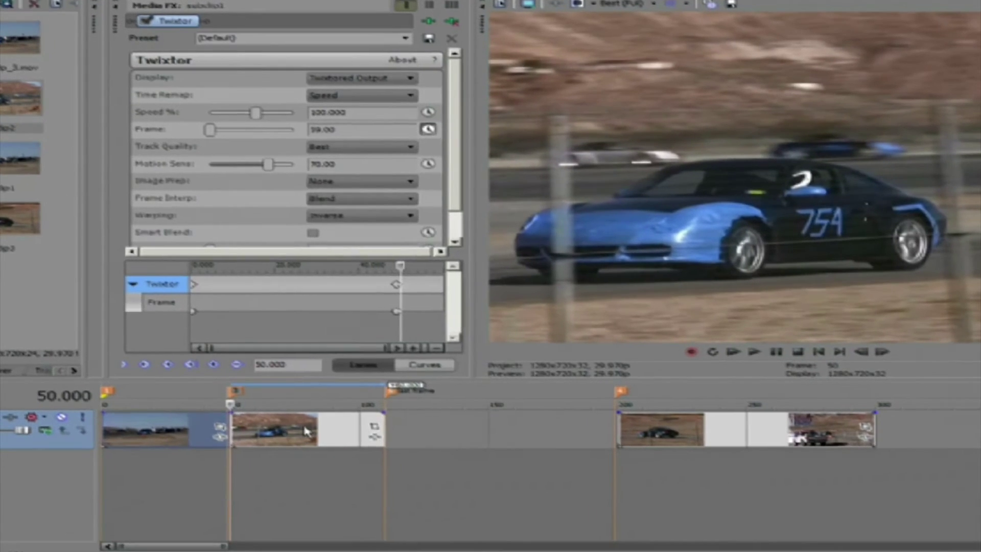
# Open the second clip's parent media in the Trimmer and mark the 90–150 source range.
pyautogui.rightClick(305, 431)
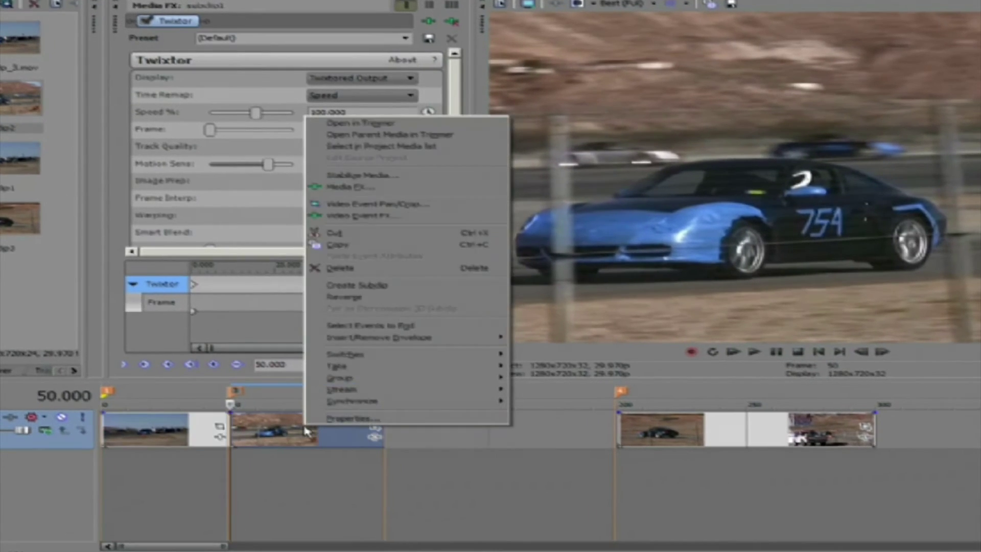
pyautogui.click(382, 135)
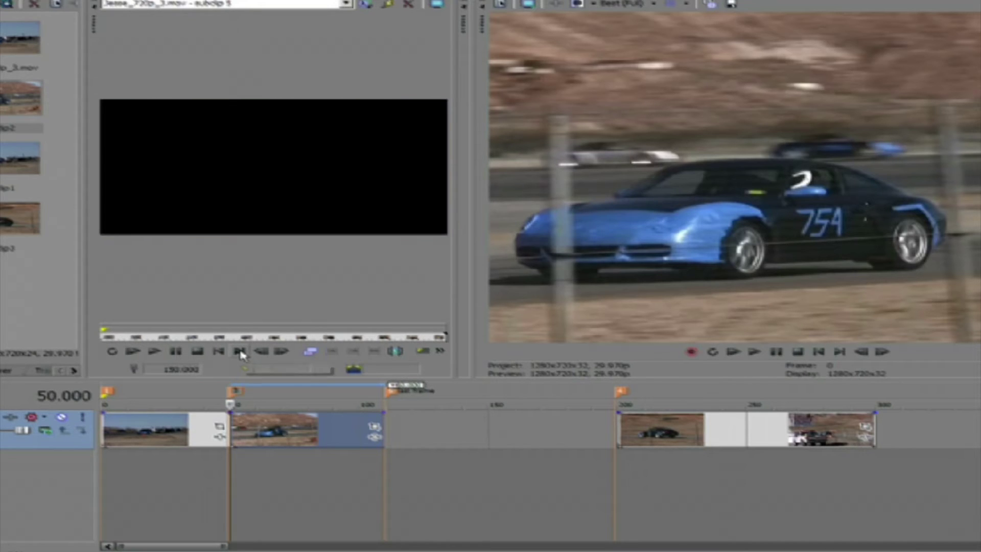
pyautogui.click(131, 350)
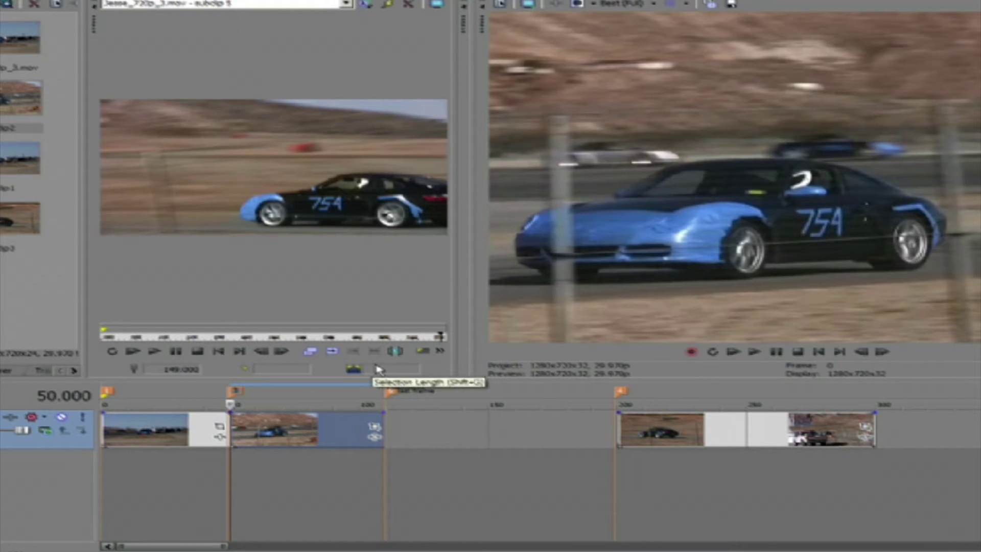
pyautogui.click(333, 352)
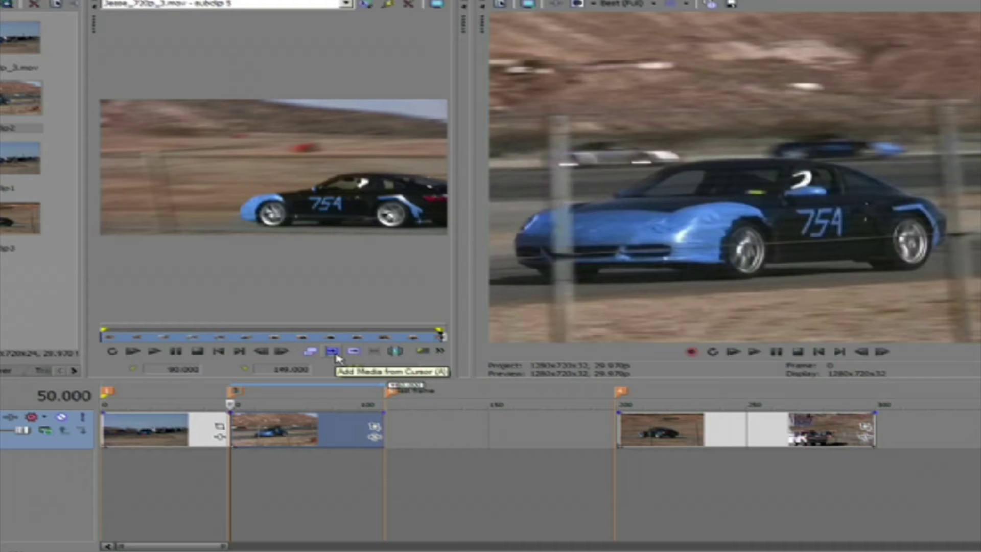
pyautogui.click(180, 342)
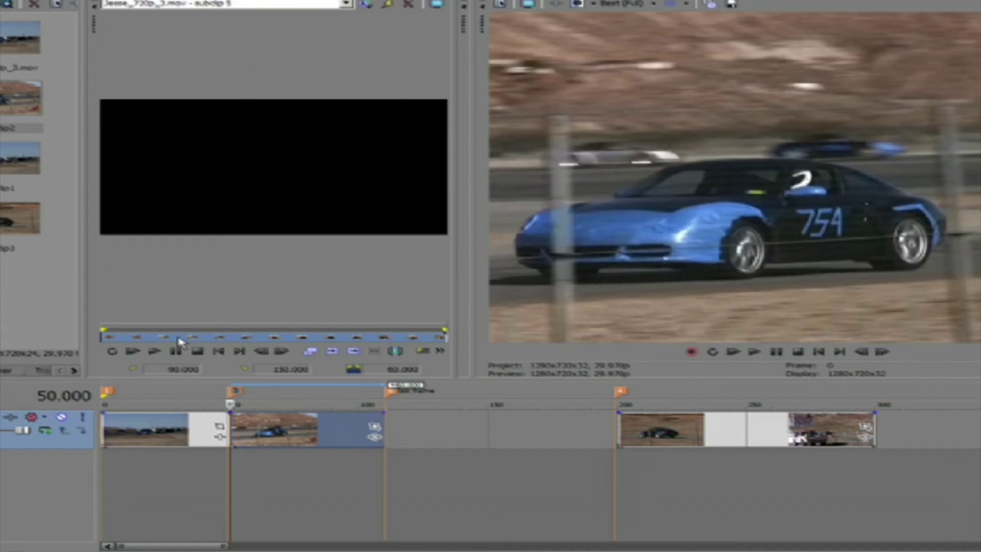
pyautogui.click(238, 289)
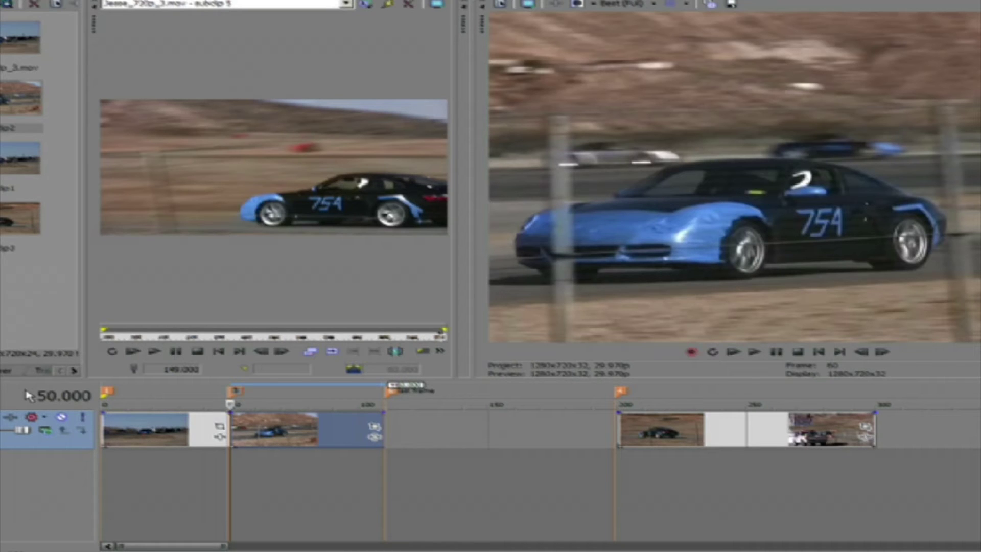
# Renumber the ruler to 0 at the second clip's start, then go to the 'last frame' marker.
pyautogui.rightClick(53, 397)
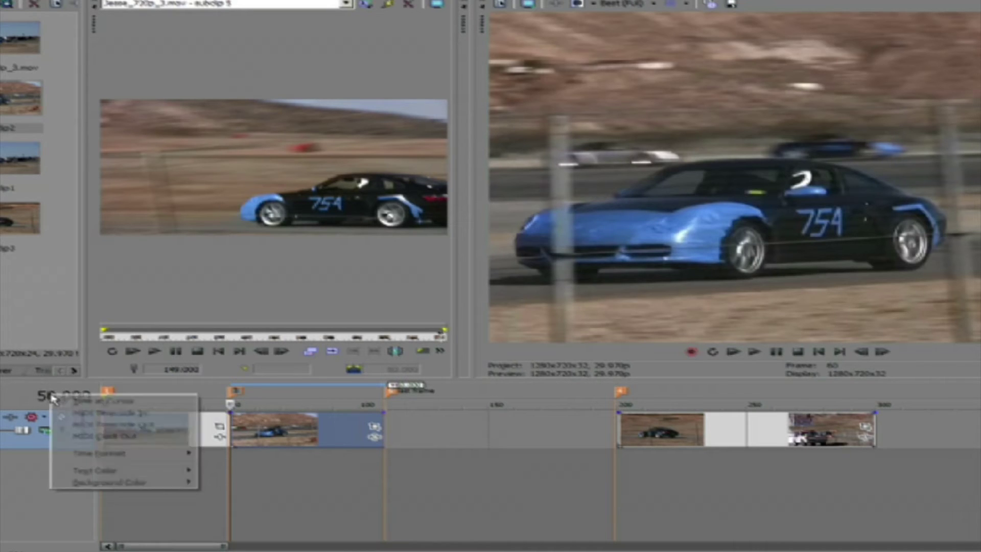
pyautogui.moveTo(93, 454)
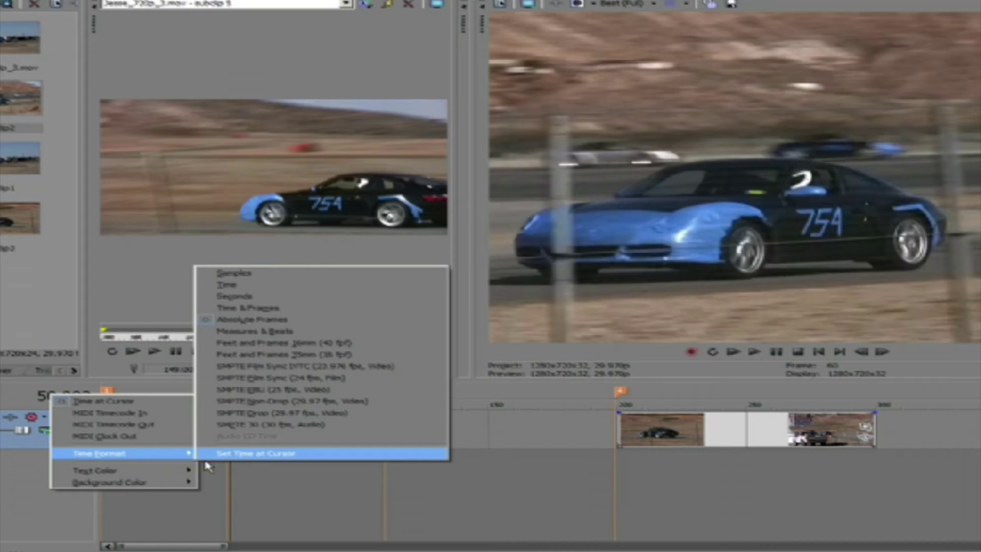
pyautogui.click(225, 453)
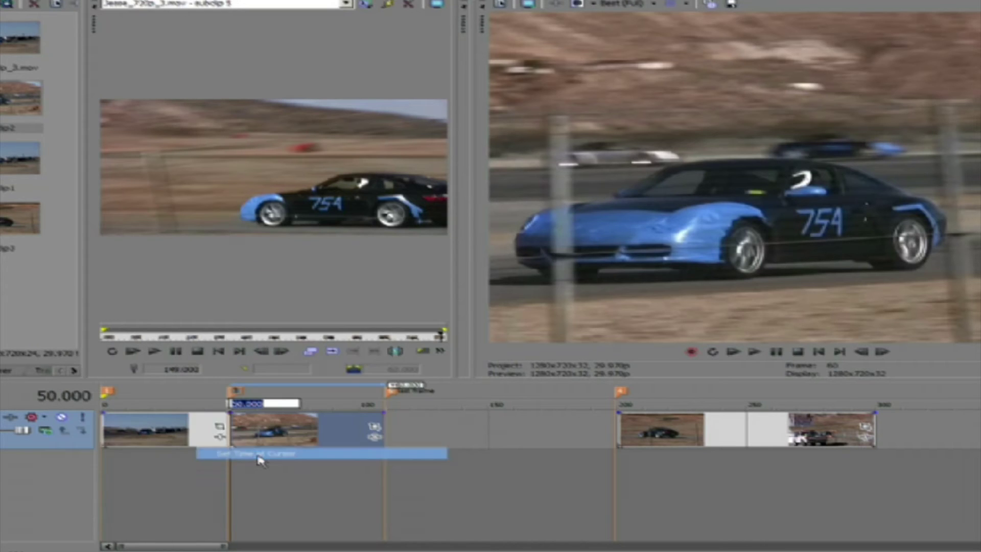
pyautogui.write('0')
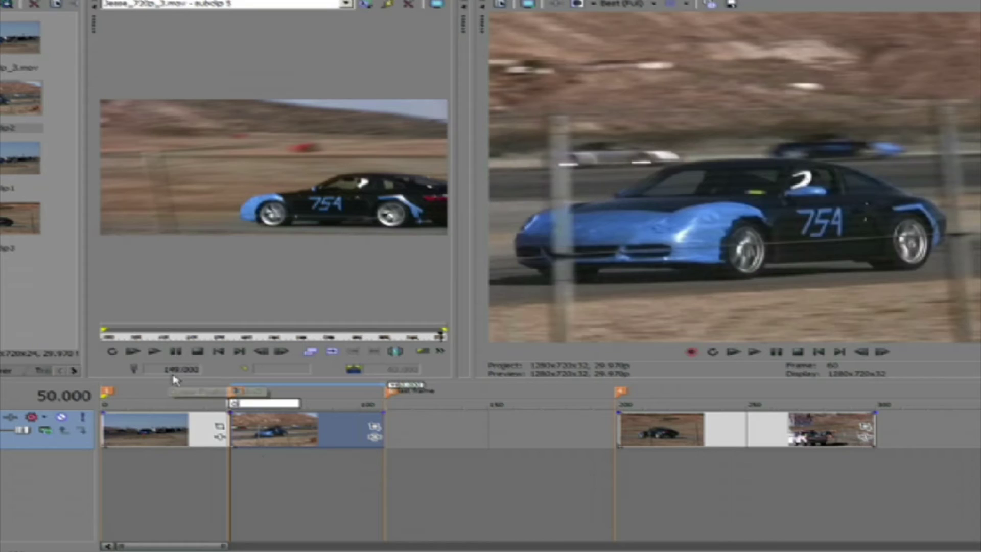
pyautogui.press('Return')
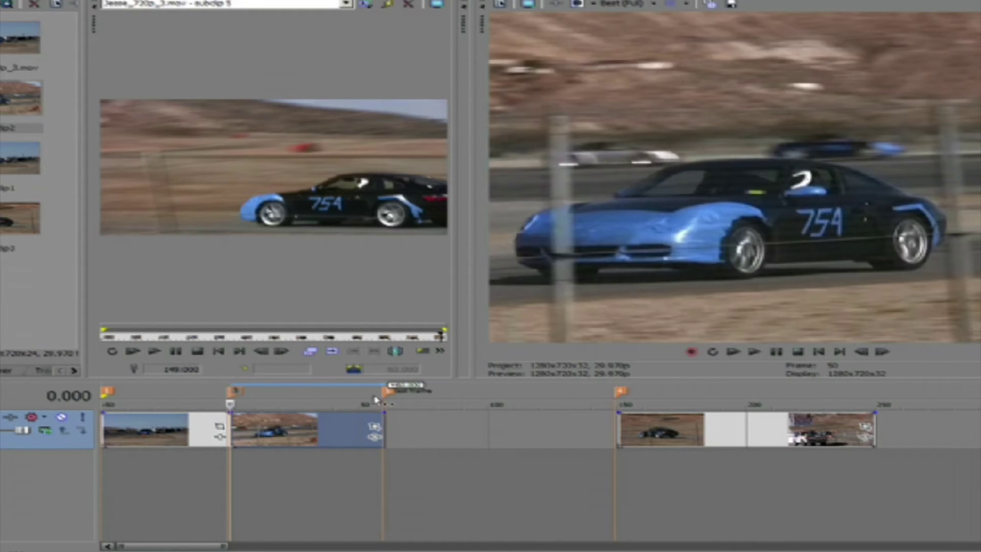
pyautogui.click(390, 393)
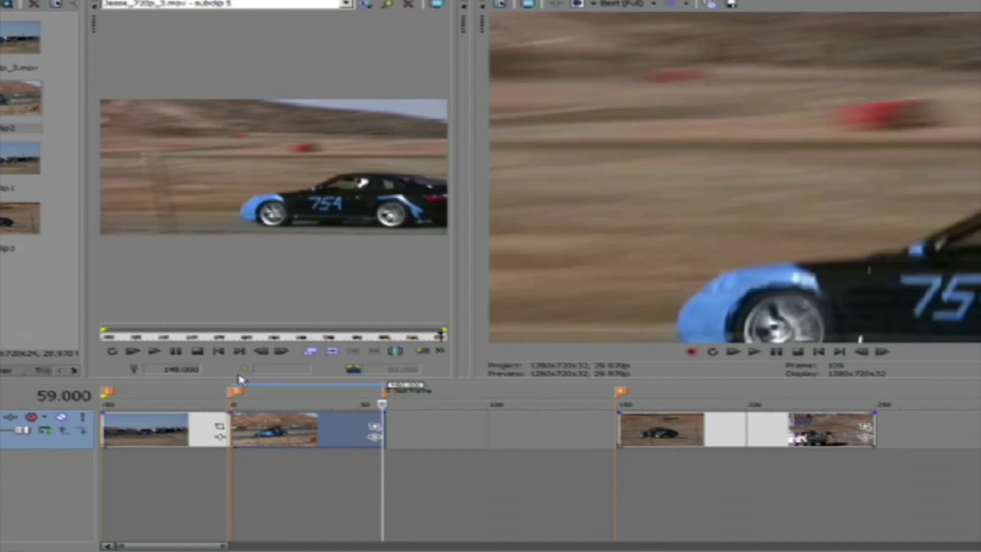
# Stretch subclip2 up to the next clip and apply Twixtor's Default preset from Video FX.
pyautogui.moveTo(383, 427); pyautogui.dragTo(615, 424)
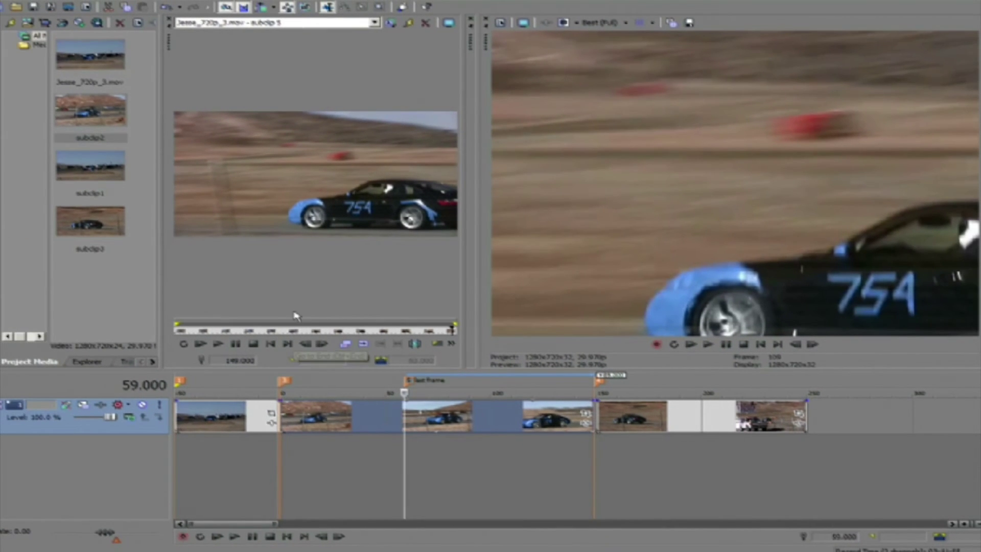
pyautogui.click(153, 362)
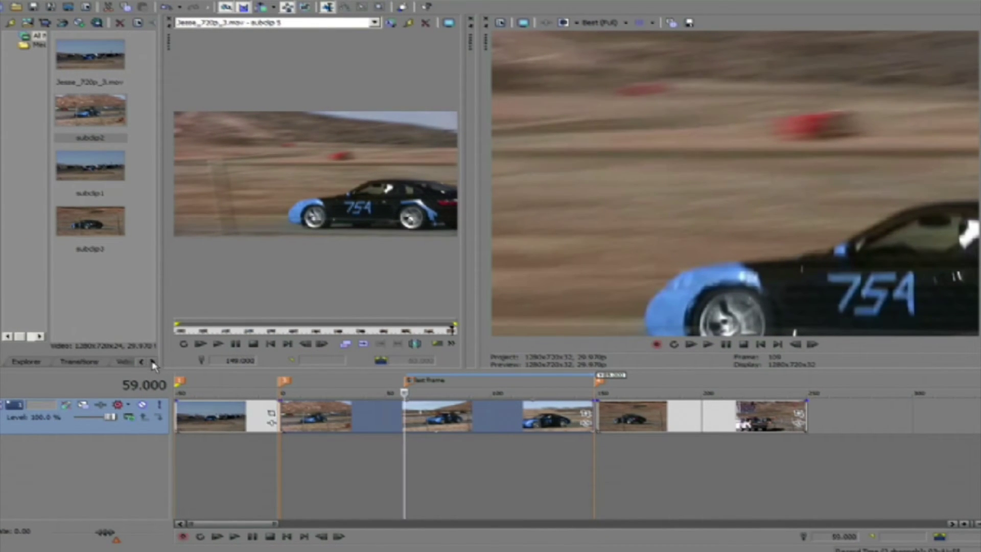
pyautogui.click(153, 361)
pyautogui.click(95, 362)
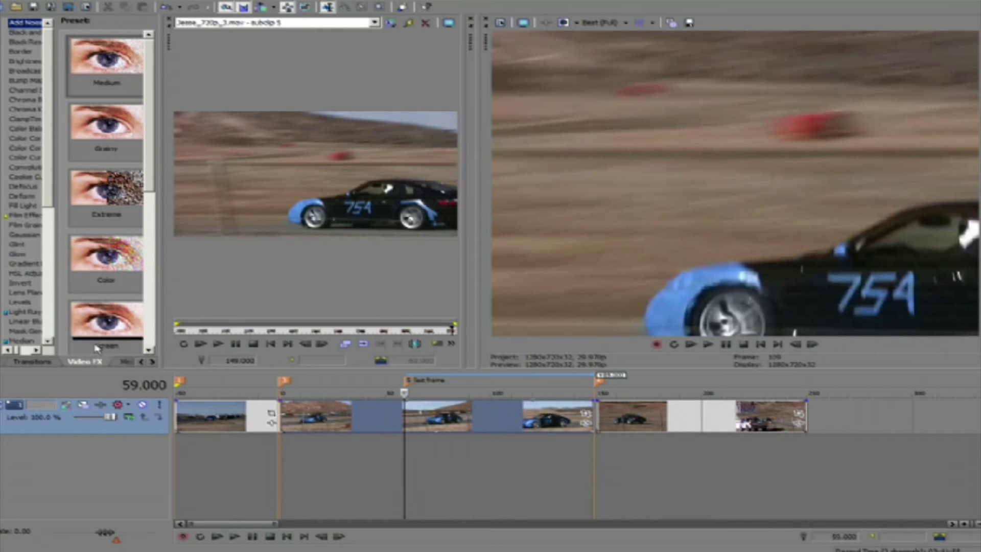
pyautogui.moveTo(48, 189); pyautogui.dragTo(50, 302)
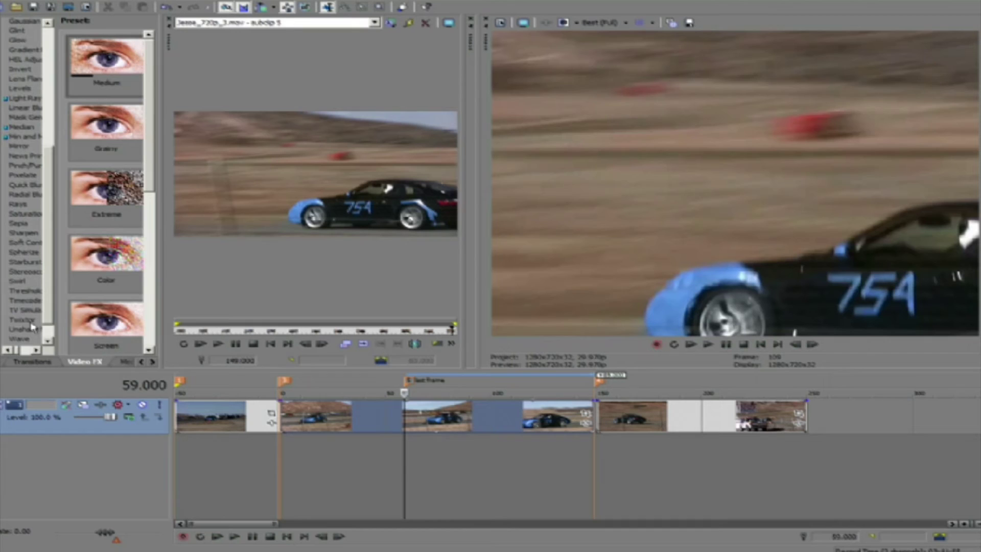
pyautogui.click(30, 320)
pyautogui.moveTo(122, 78); pyautogui.dragTo(482, 418)
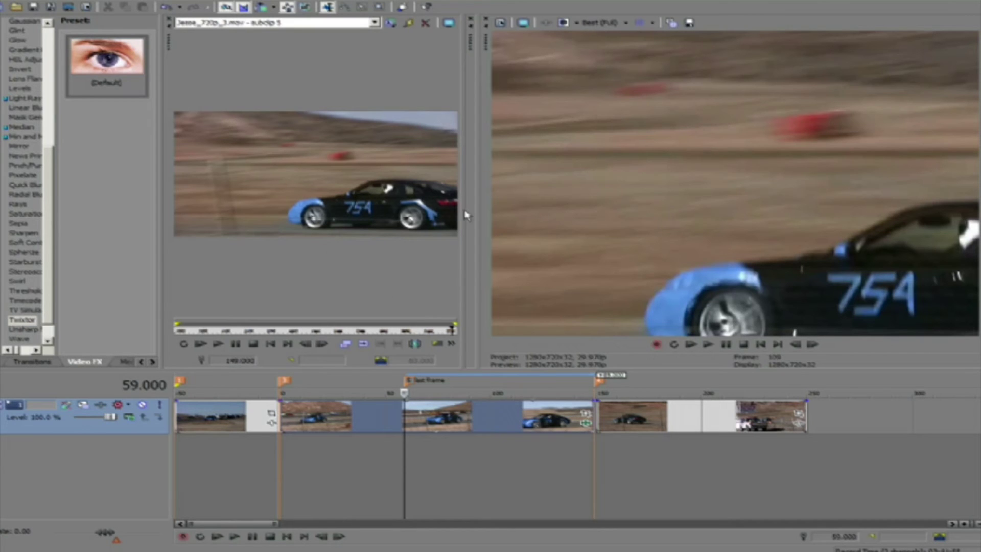
pyautogui.moveTo(466, 215); pyautogui.dragTo(457, 215)
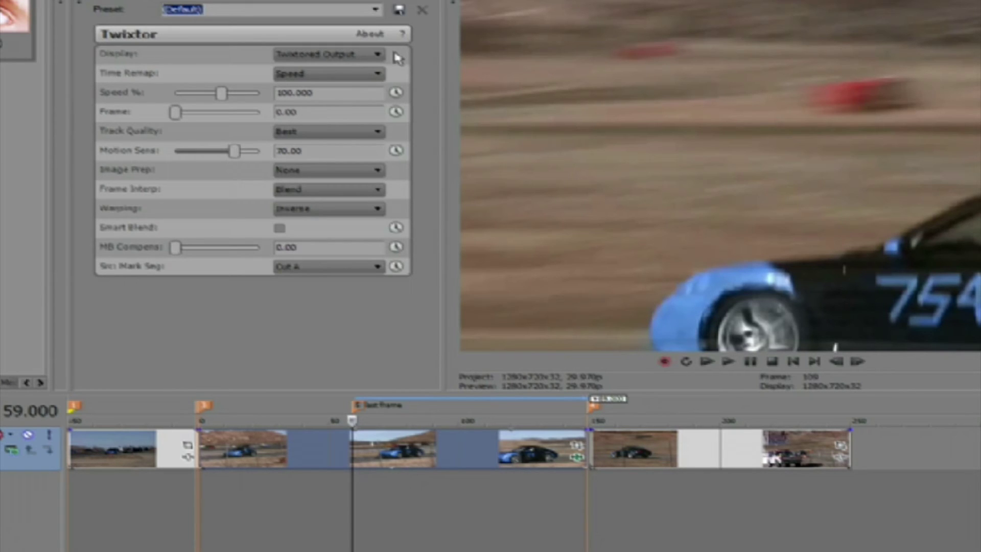
# Set the second clip's Twixtor to Frame Number and keyframe Frame at 0.00 at its start.
pyautogui.click(361, 75)
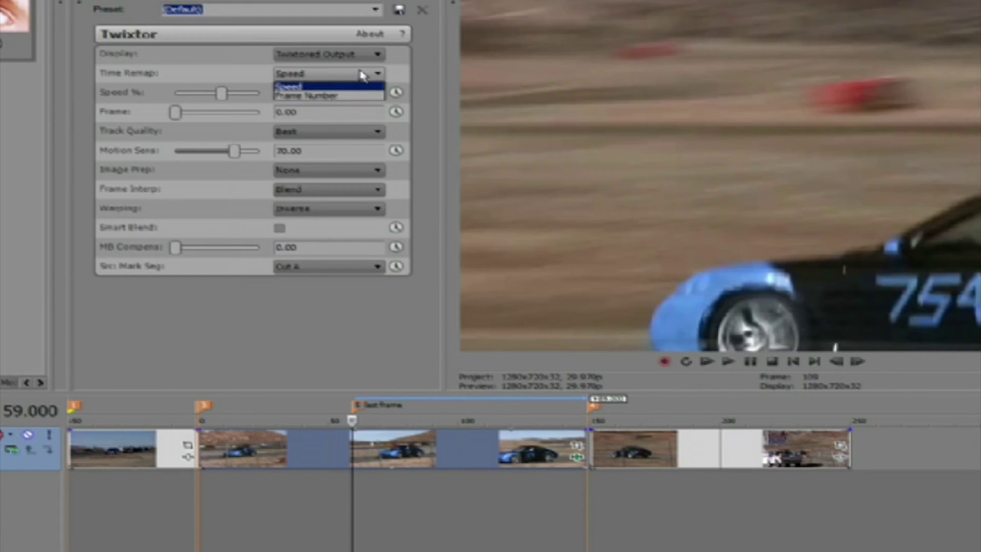
pyautogui.click(329, 96)
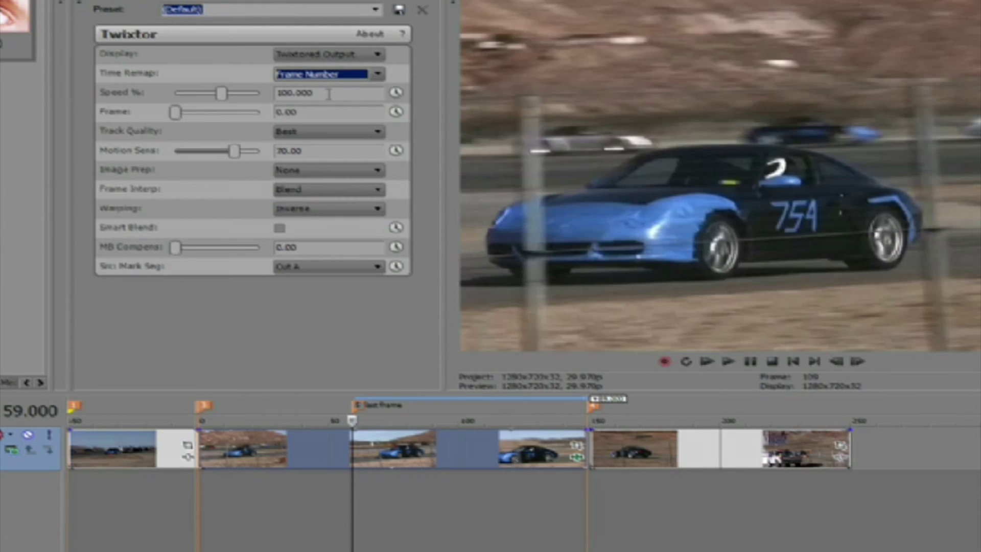
pyautogui.click(396, 112)
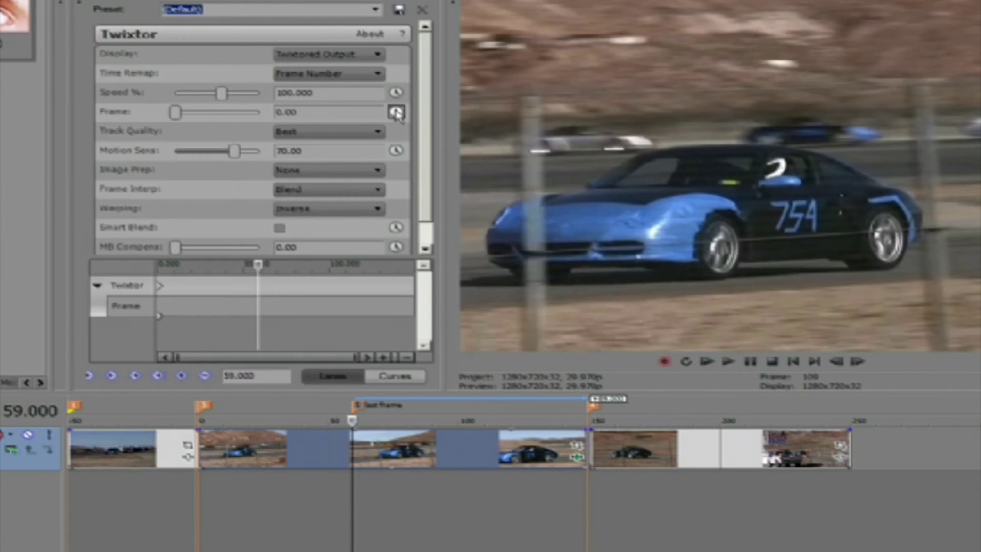
pyautogui.click(204, 407)
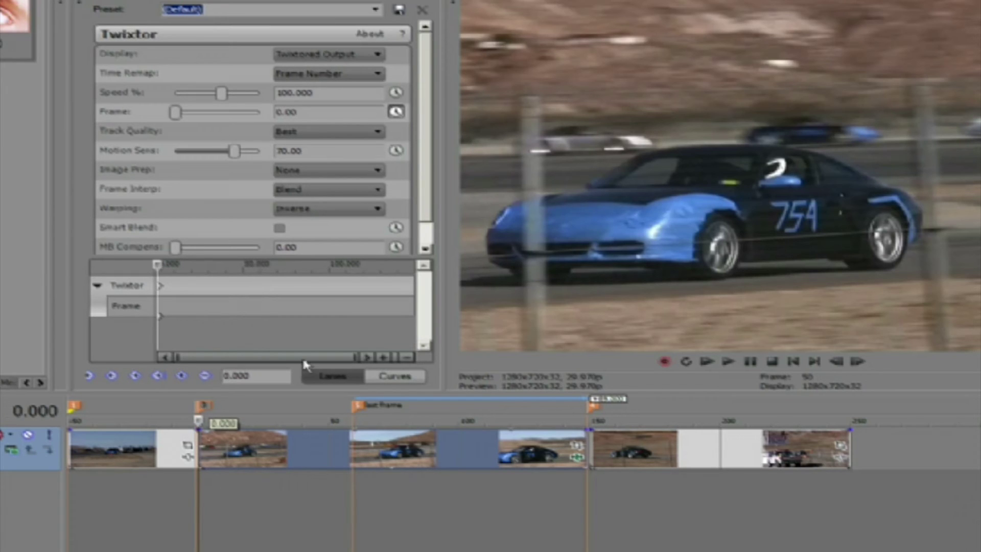
pyautogui.doubleClick(301, 107)
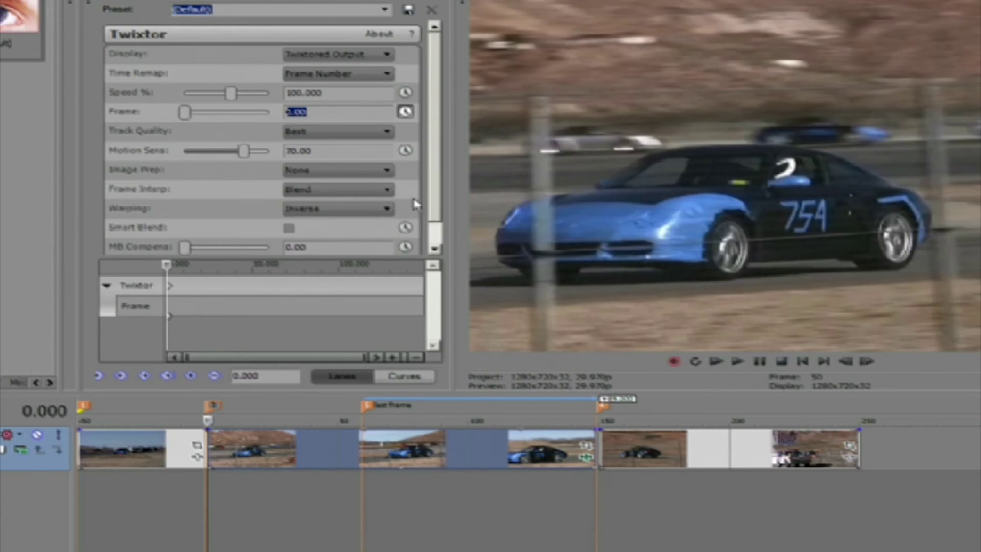
# Keyframe the second clip's Twixtor Frame to 59 at the 149 marker.
pyautogui.click(604, 408)
pyautogui.click(604, 408)
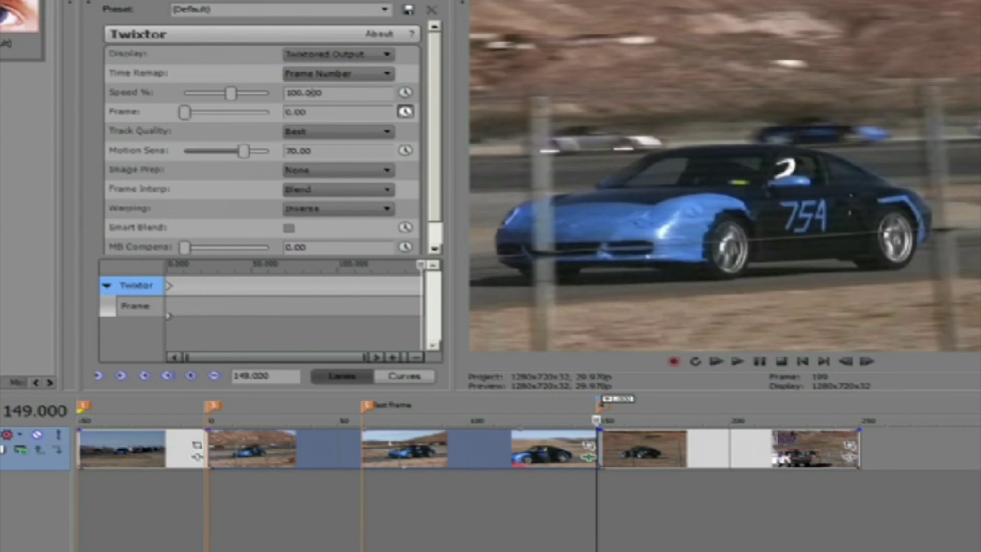
pyautogui.doubleClick(314, 110)
pyautogui.write('5')
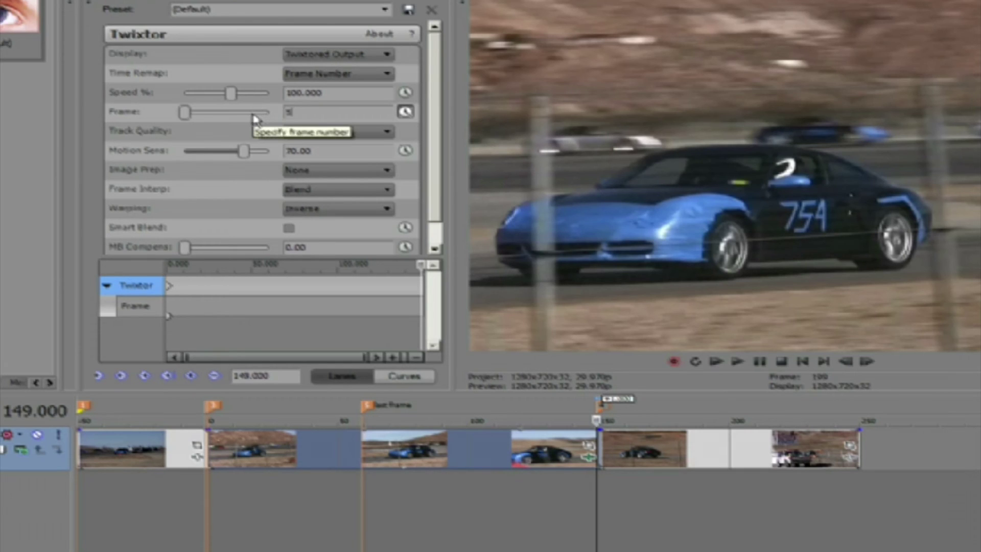
pyautogui.write('9')
pyautogui.press('Return')
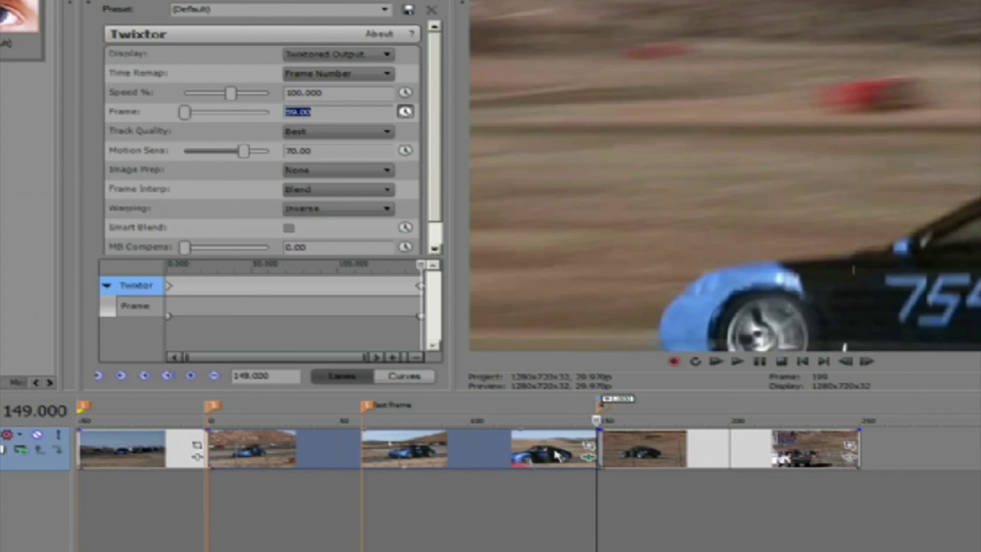
# Review the clip's Properties without changes, then return the playhead to -50.000.
pyautogui.rightClick(427, 460)
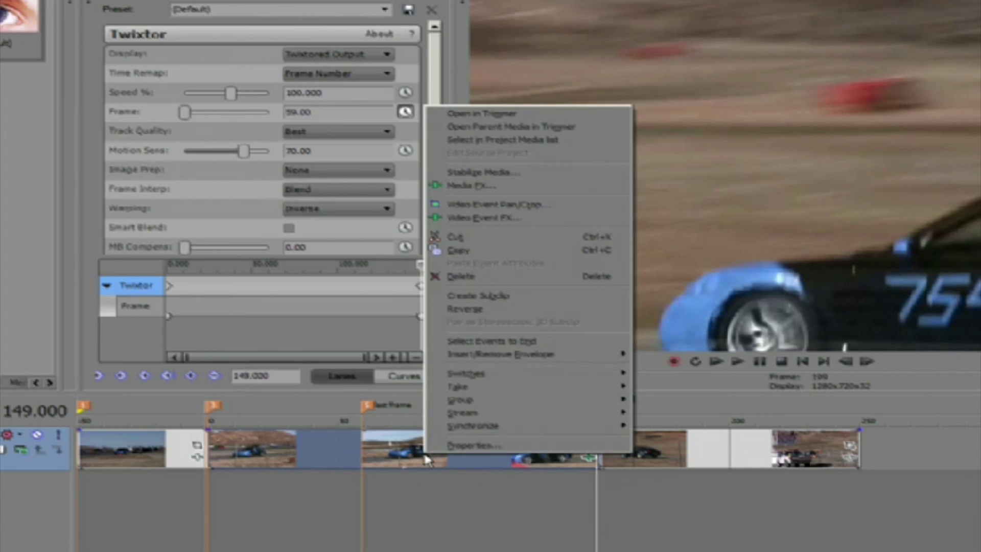
pyautogui.click(472, 447)
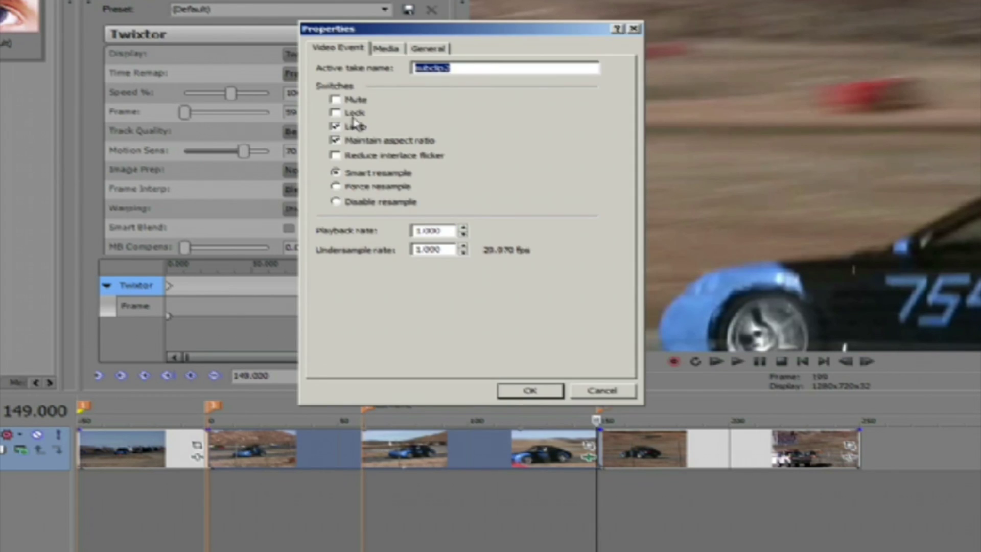
pyautogui.click(531, 391)
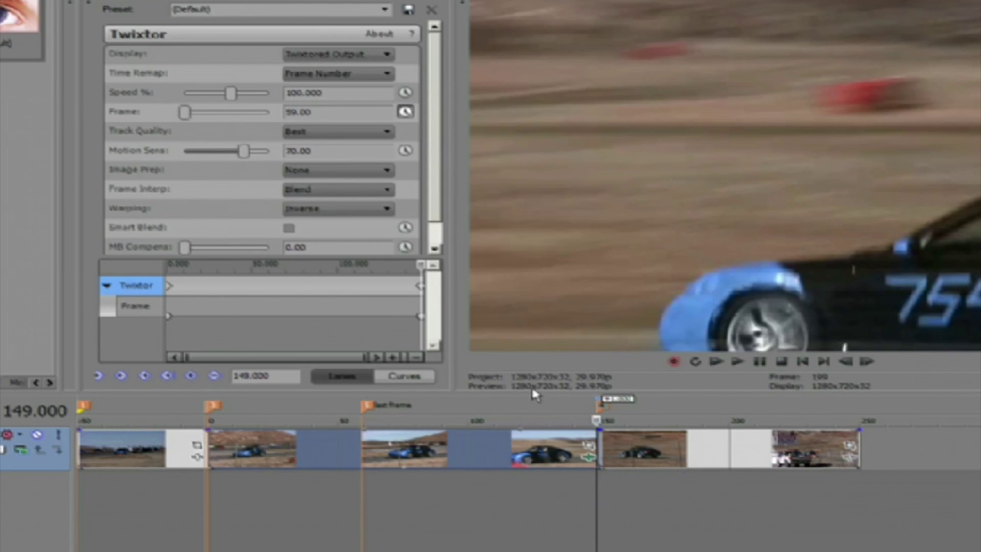
pyautogui.click(82, 407)
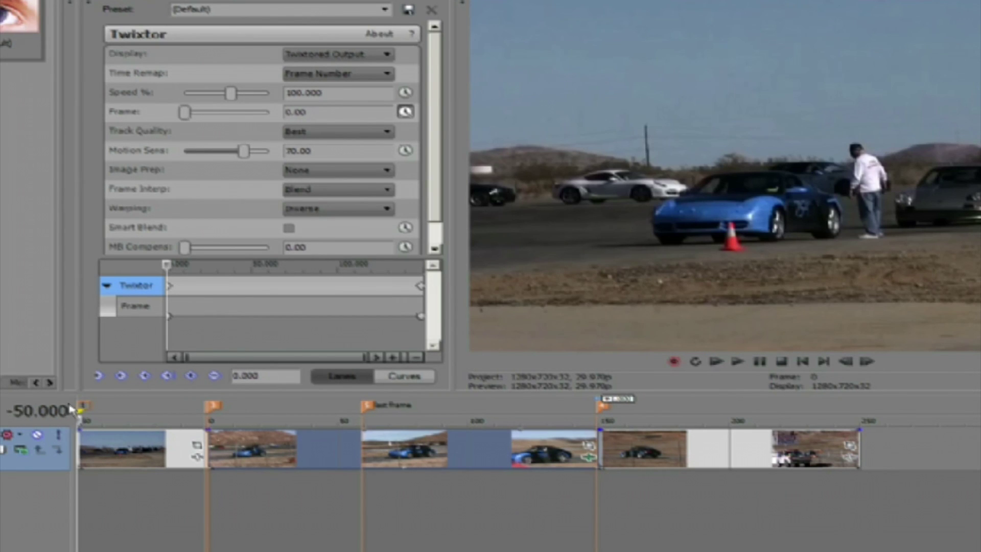
# Use Set Time at Cursor to renumber the ruler so the playhead position reads 0.000.
pyautogui.rightClick(59, 411)
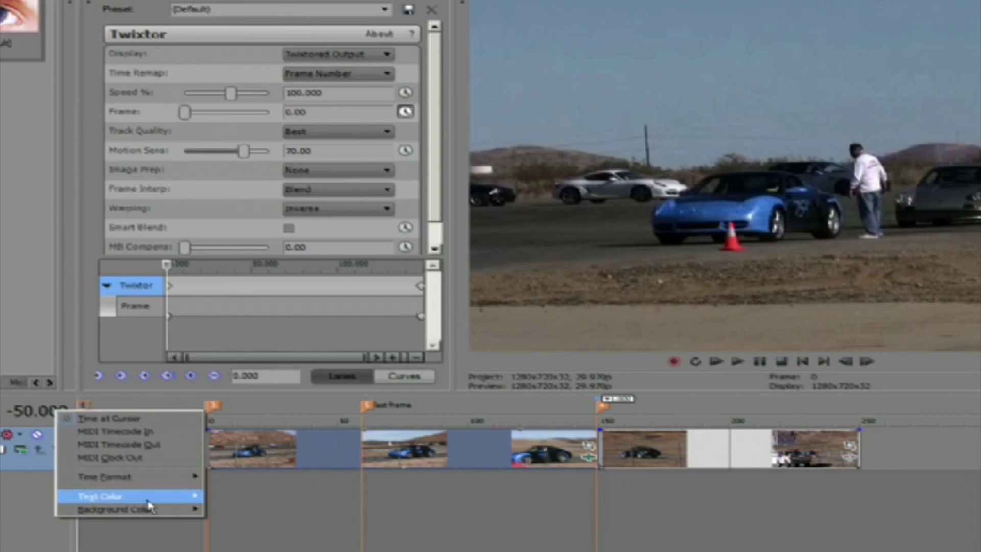
pyautogui.moveTo(138, 477)
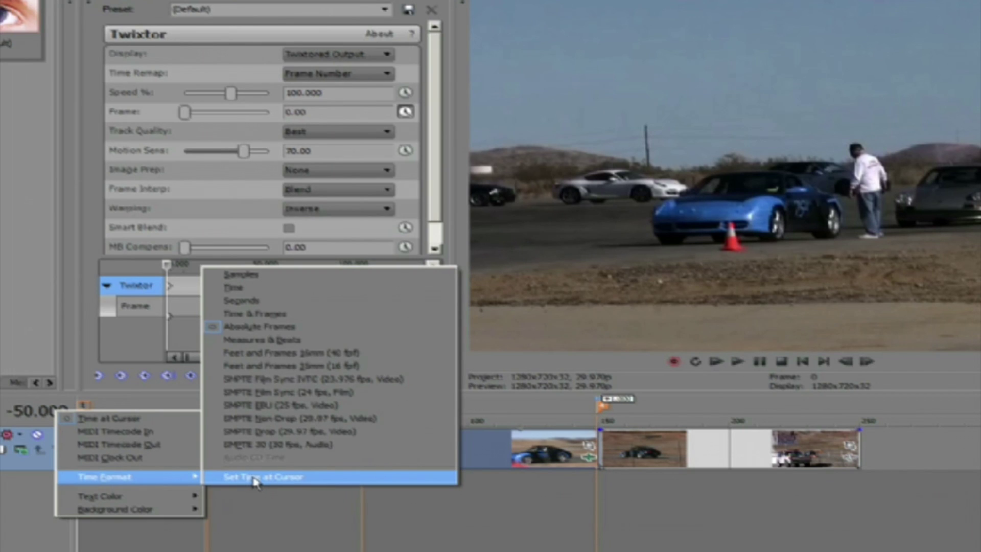
pyautogui.click(254, 481)
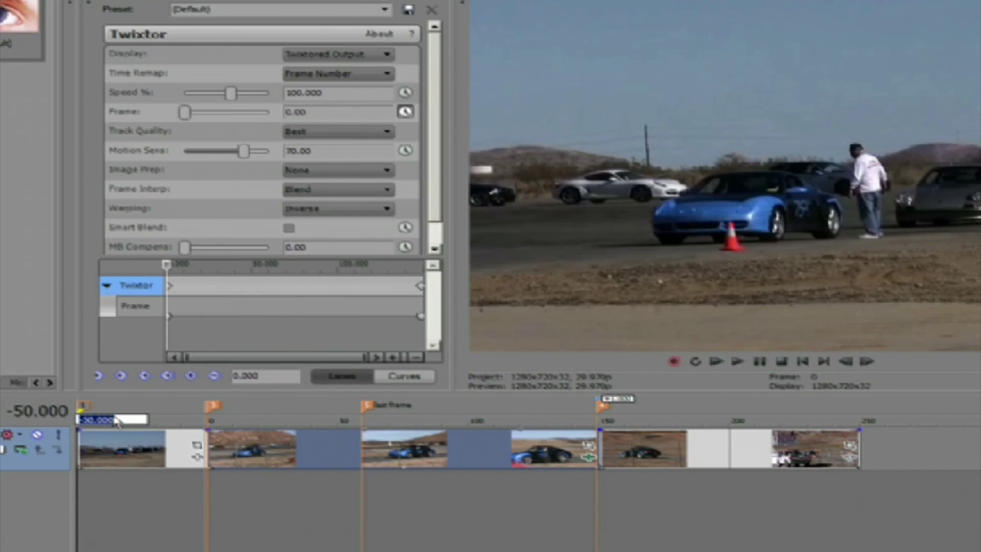
pyautogui.write('0')
pyautogui.press('Return')
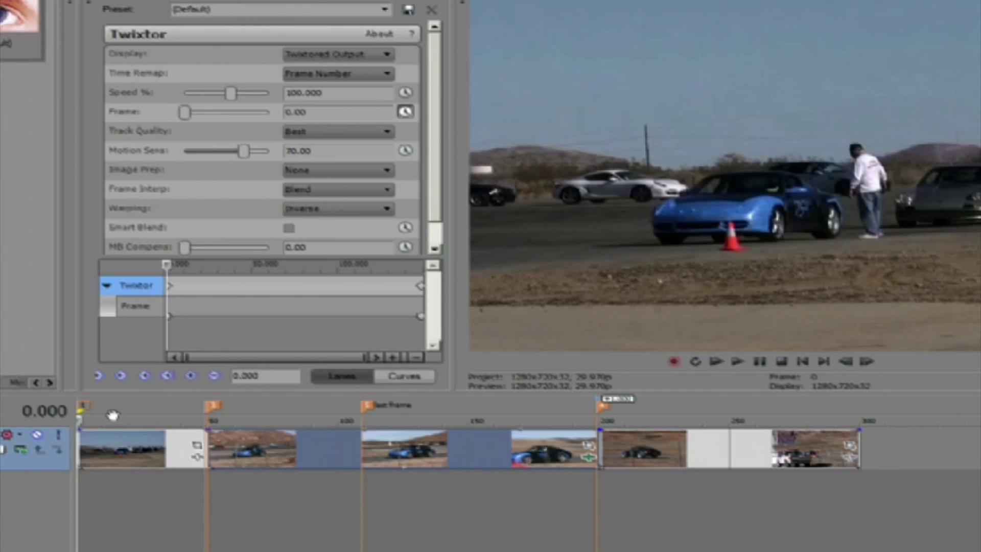
pyautogui.click(85, 3)
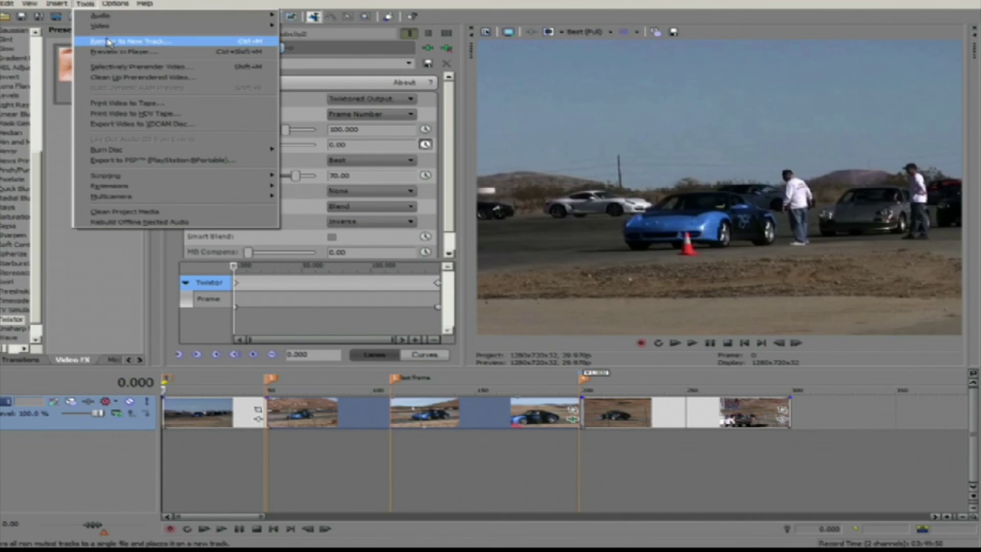
# Render a QuickTime 7 preview with Preview in Player using the default template.
pyautogui.click(111, 53)
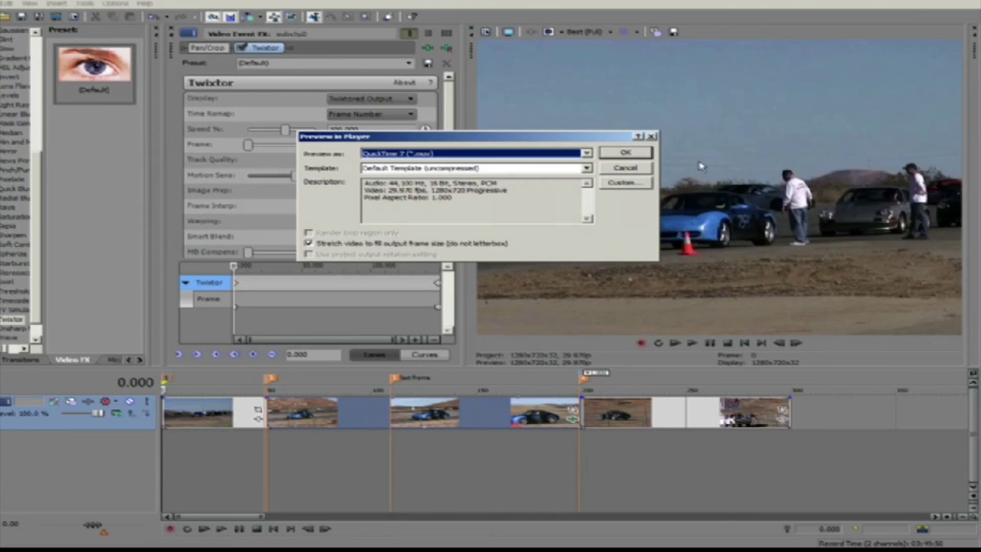
pyautogui.click(622, 155)
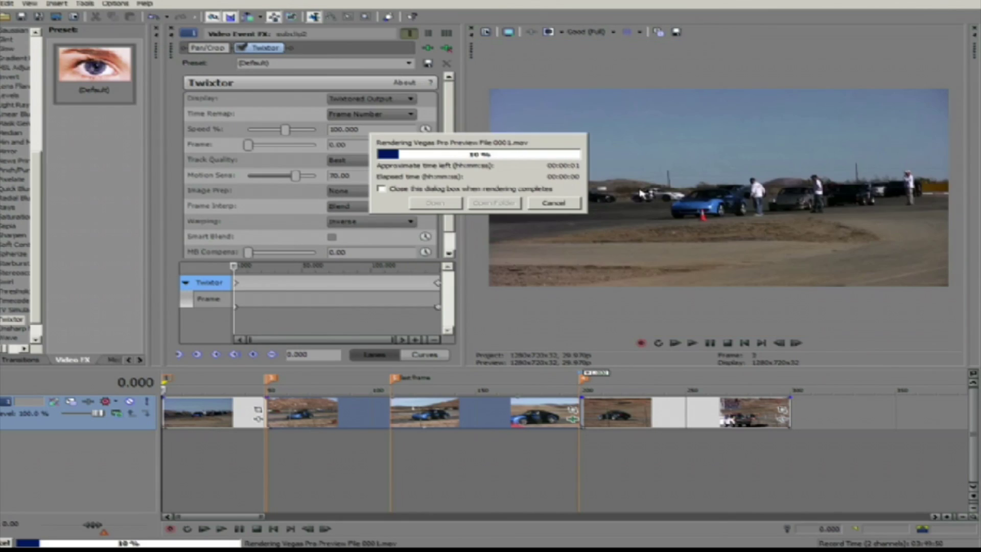